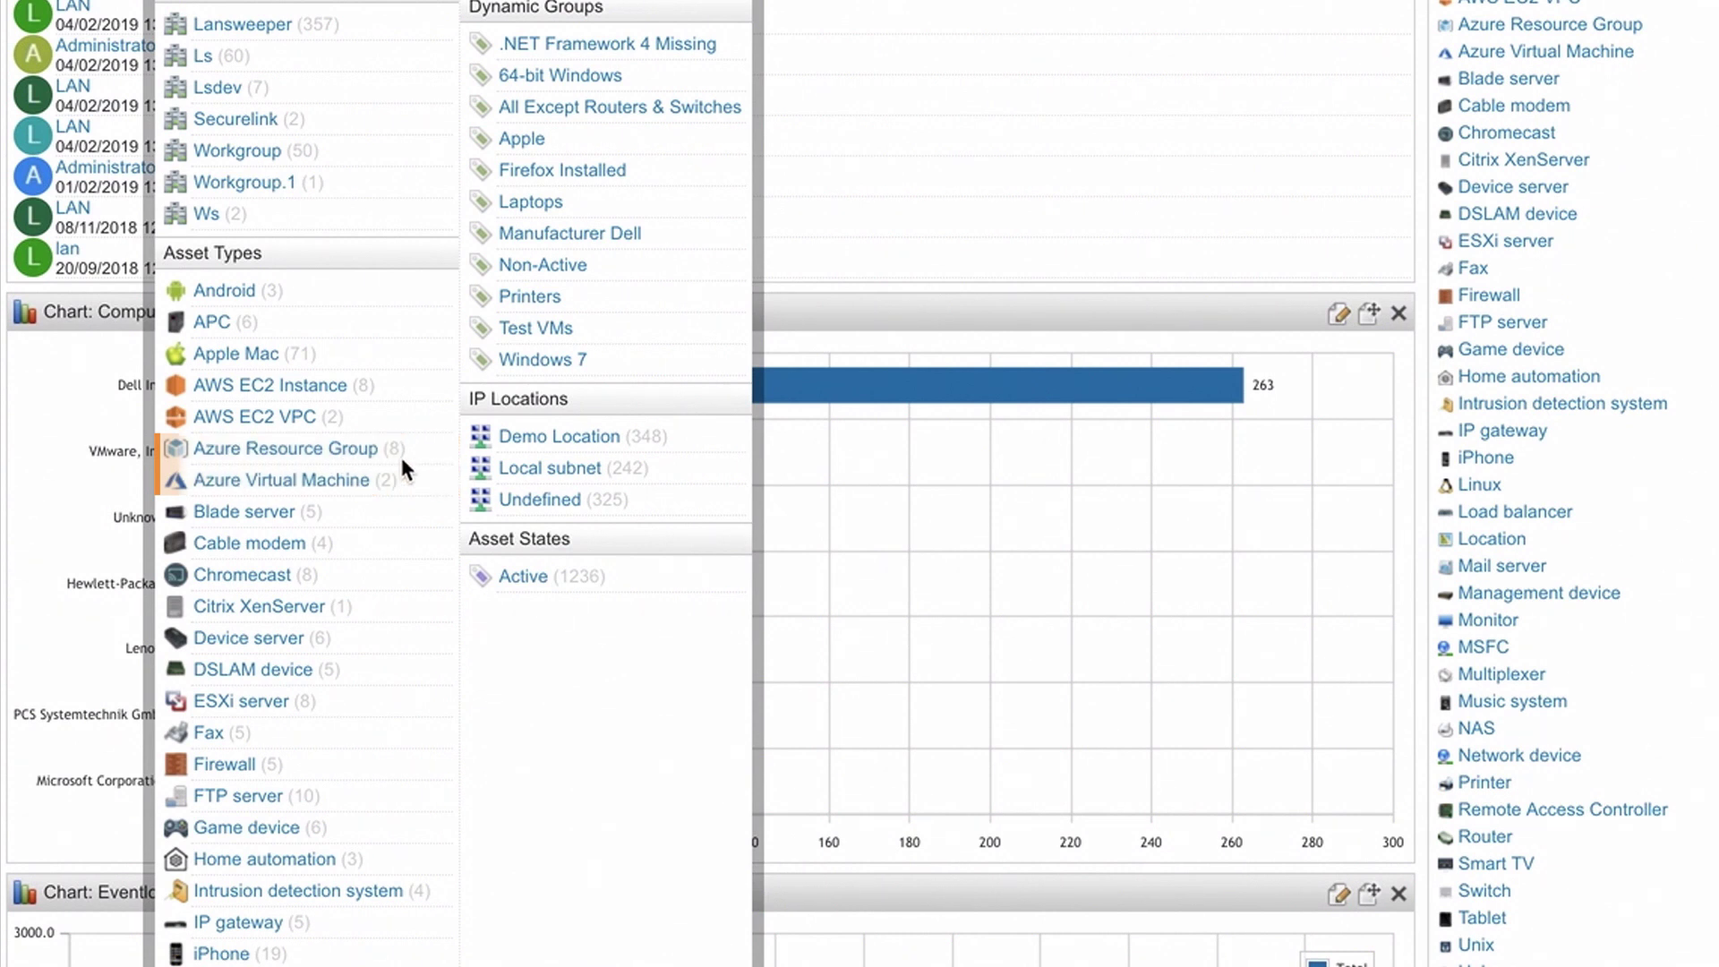
- Show the Azure Resource Group asset list and bring up RG-DEV's page
click(365, 464)
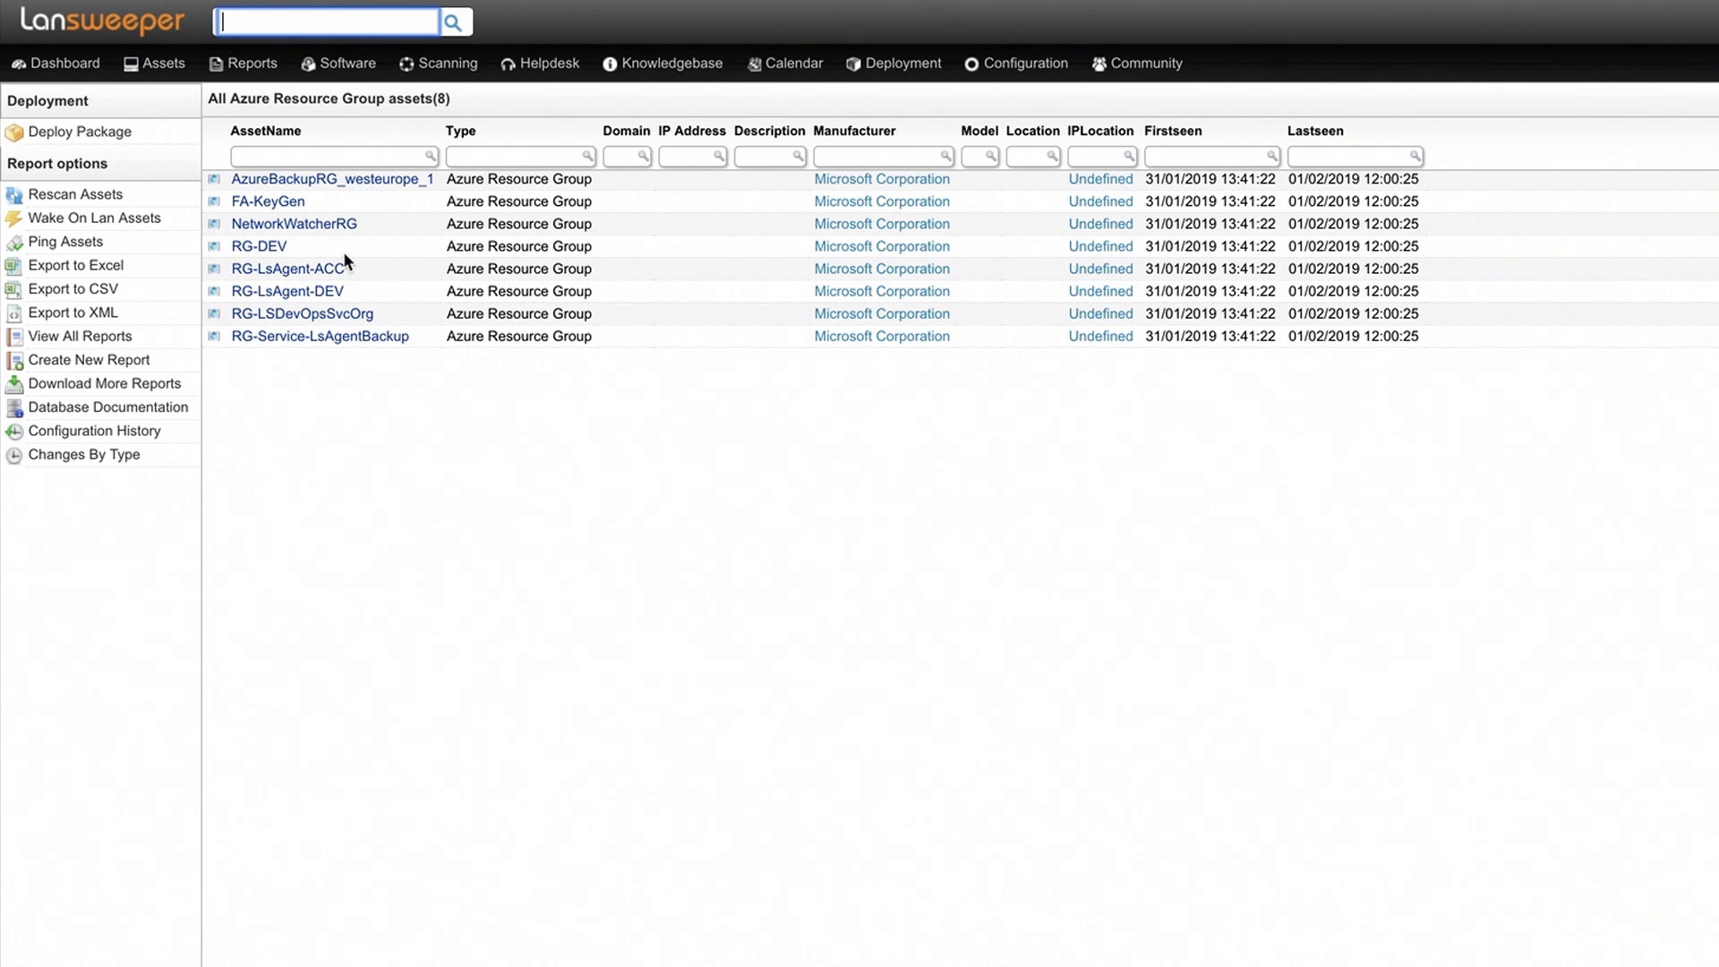
click(285, 251)
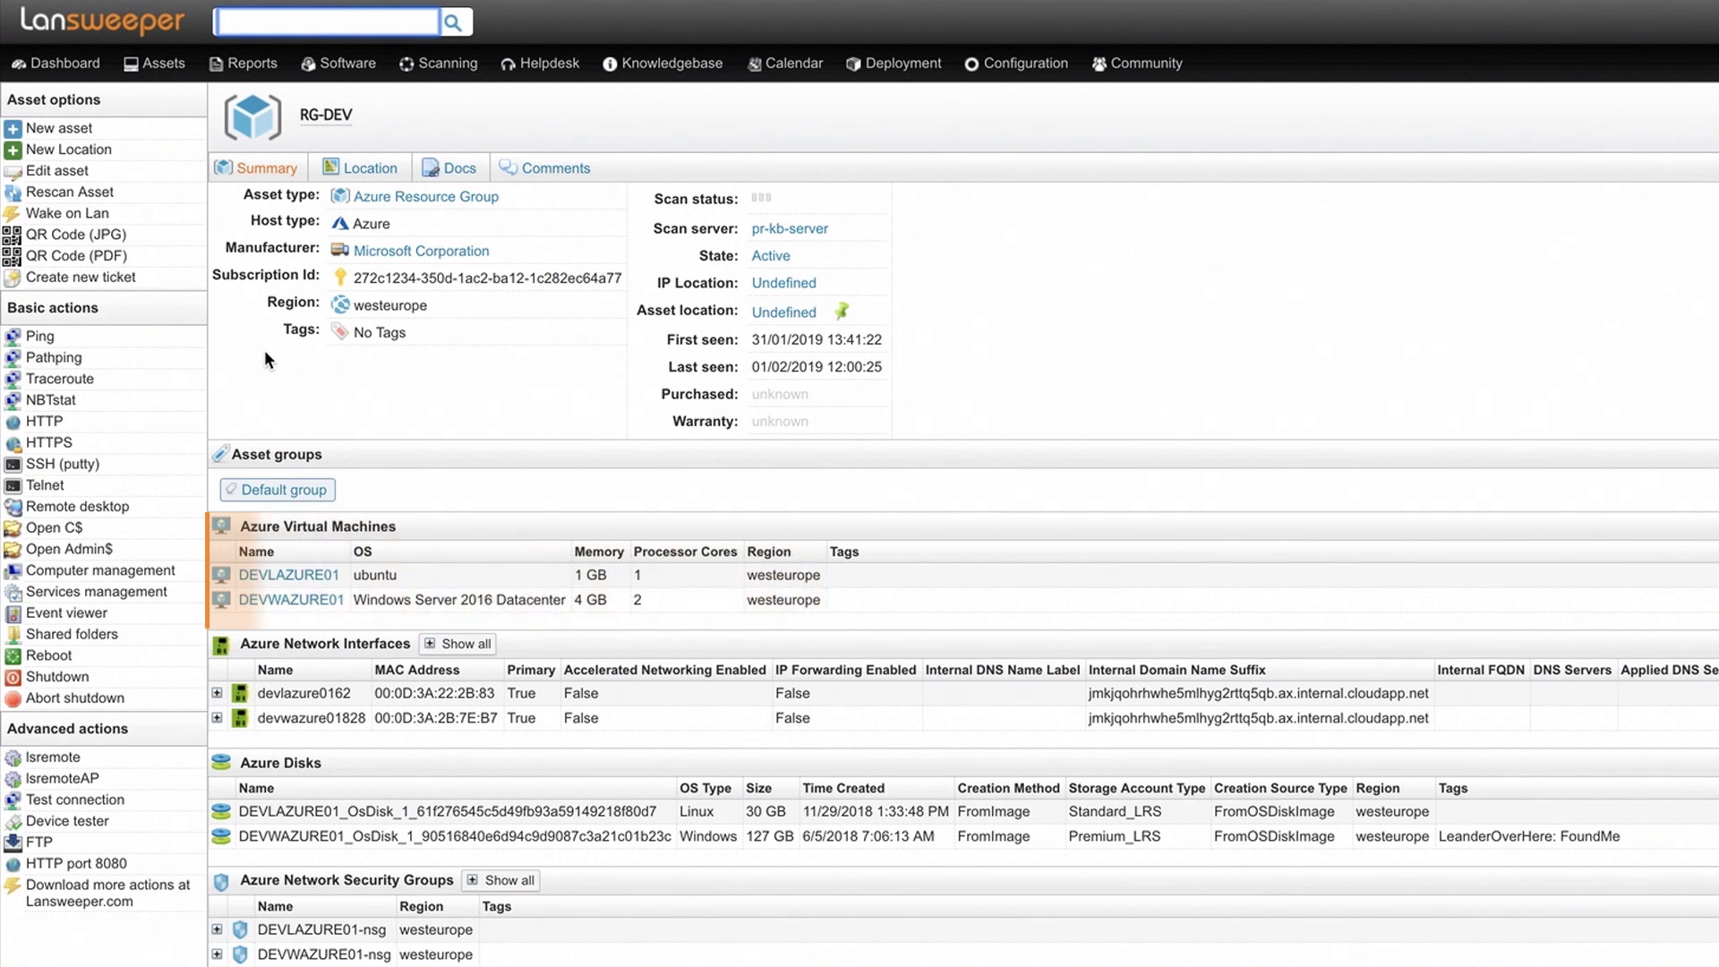
- Go to DEVLAZURE01's asset page from RG-DEV's Azure Virtual Machines section
click(307, 577)
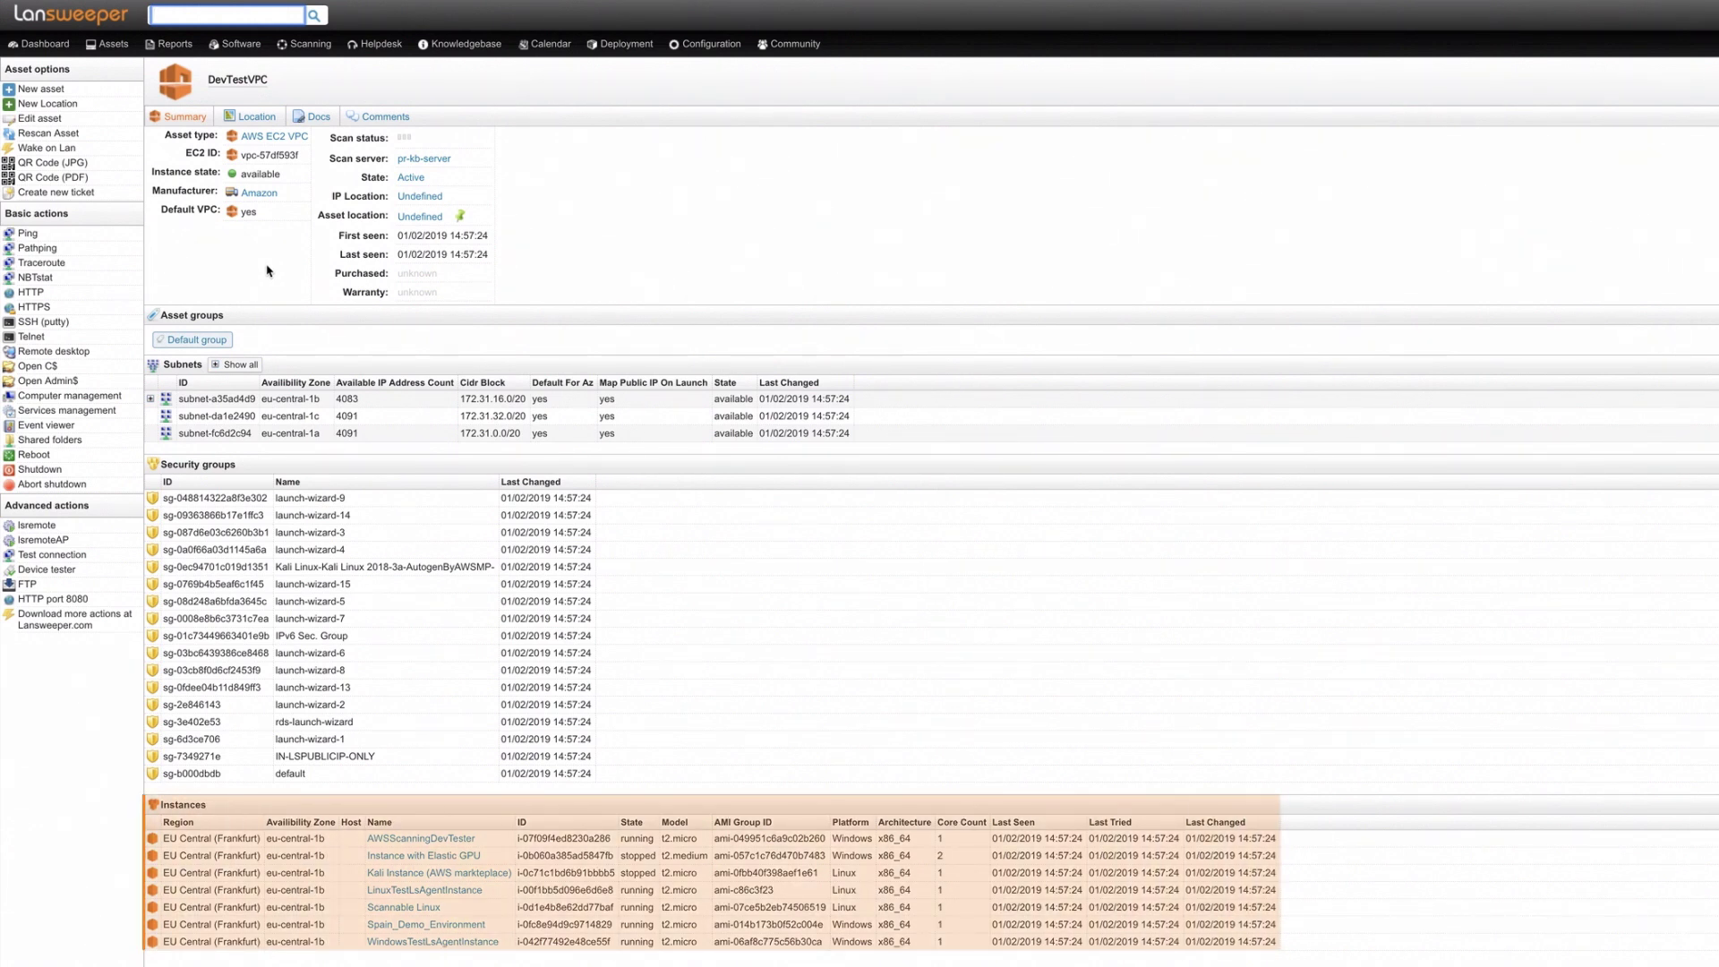
- Go to the AWSScanningDevTester instance page from DevTestVPC's Instances section
click(423, 839)
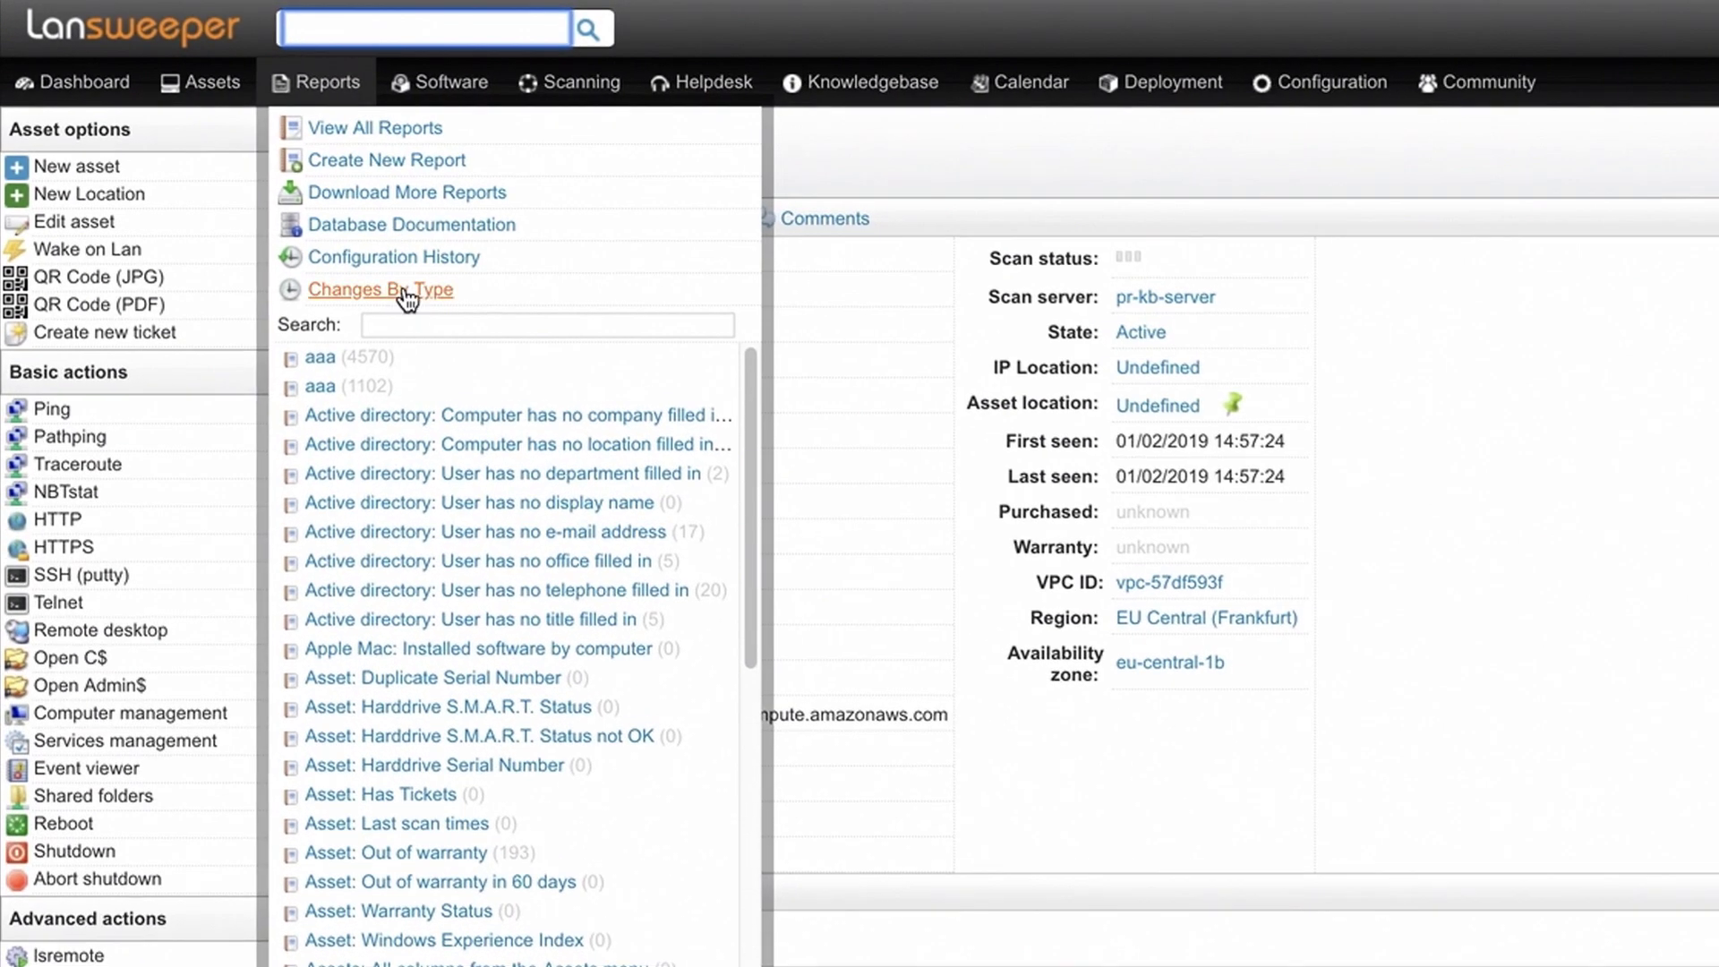
- Bring up the reports list and run 'AWS: Number of instances per region'
click(402, 326)
text(aws)
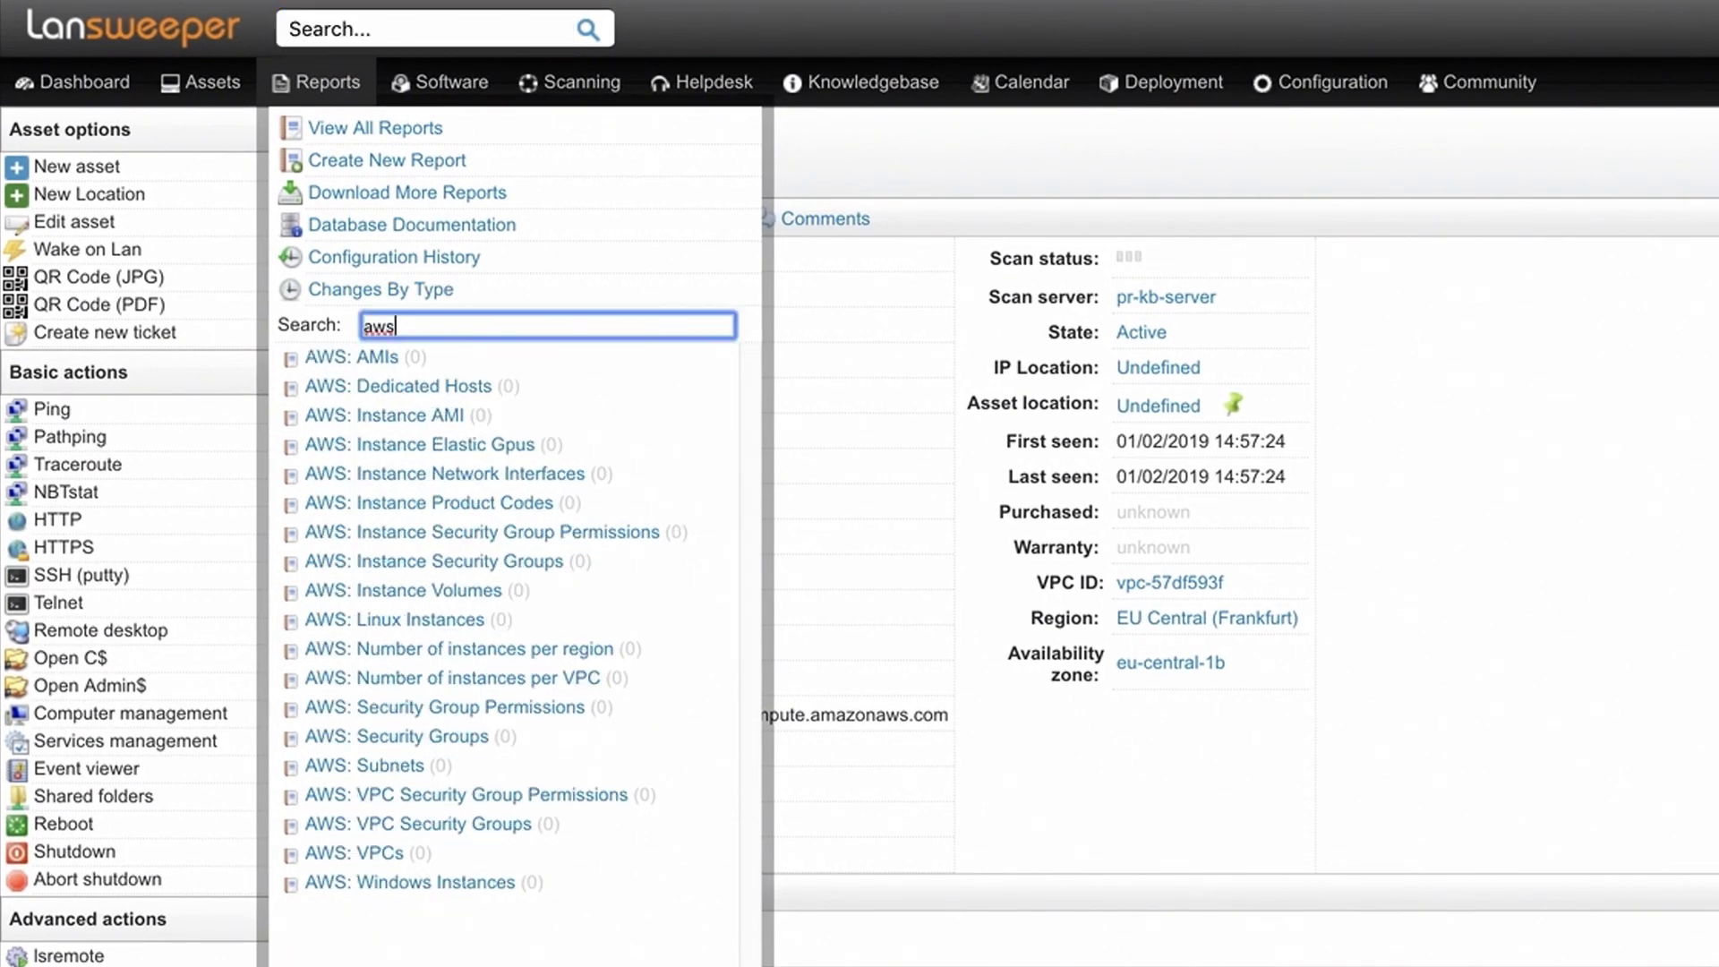
click(584, 652)
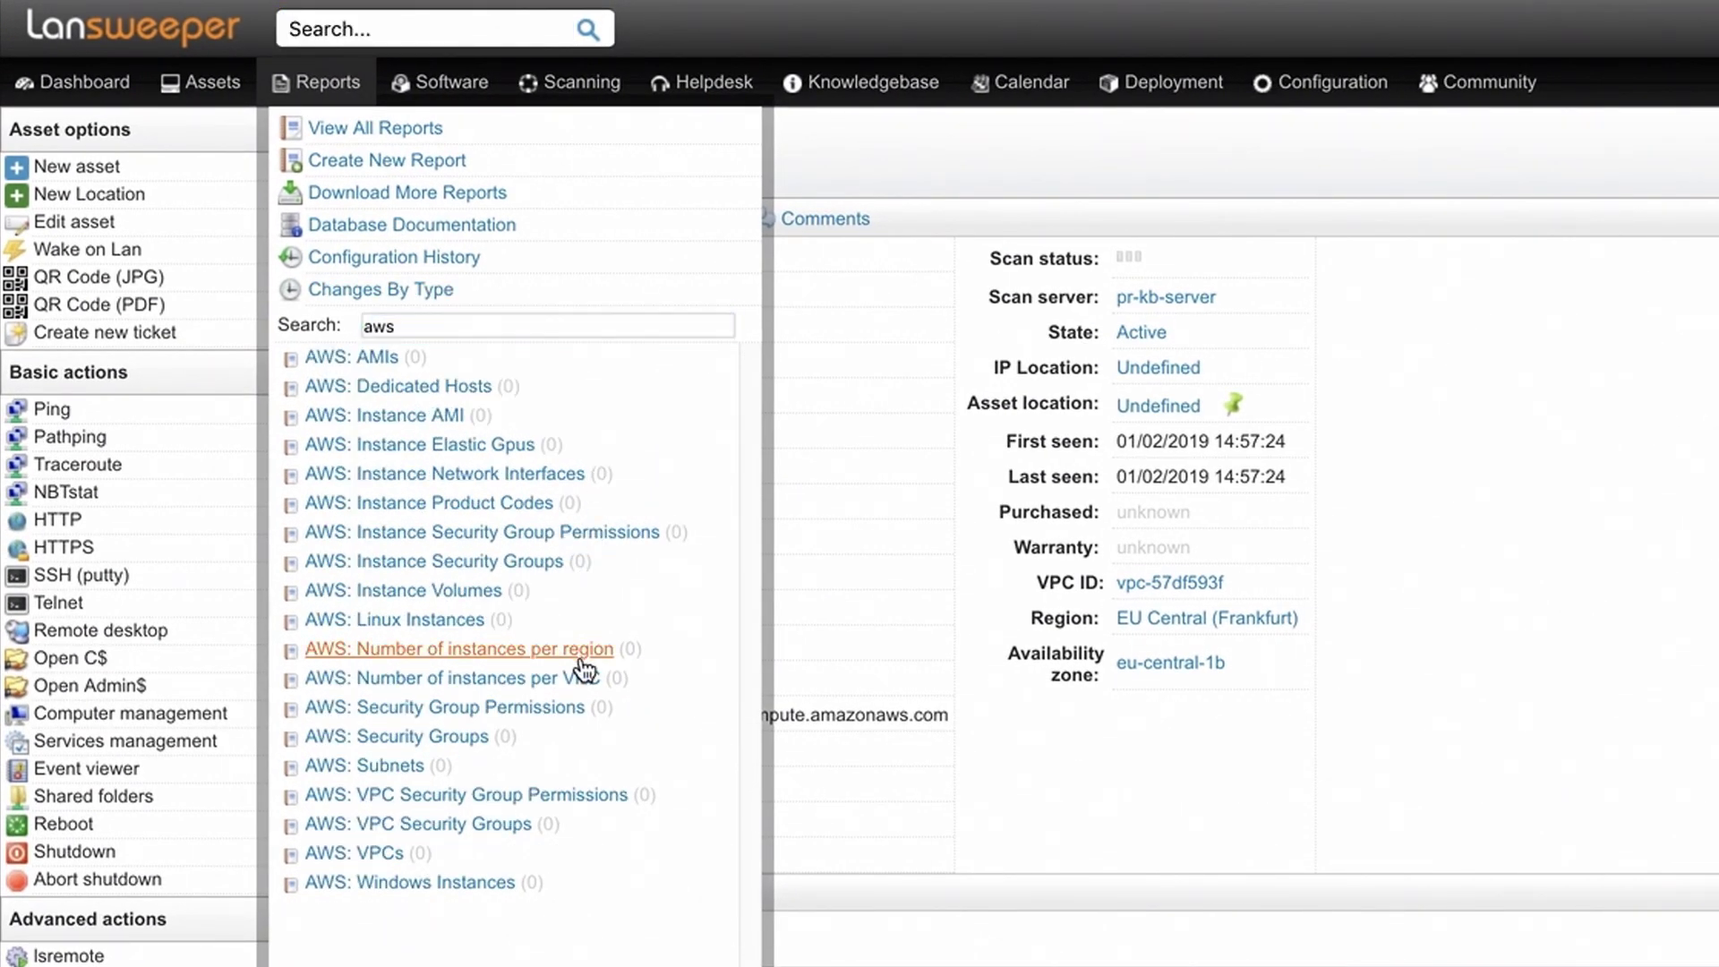